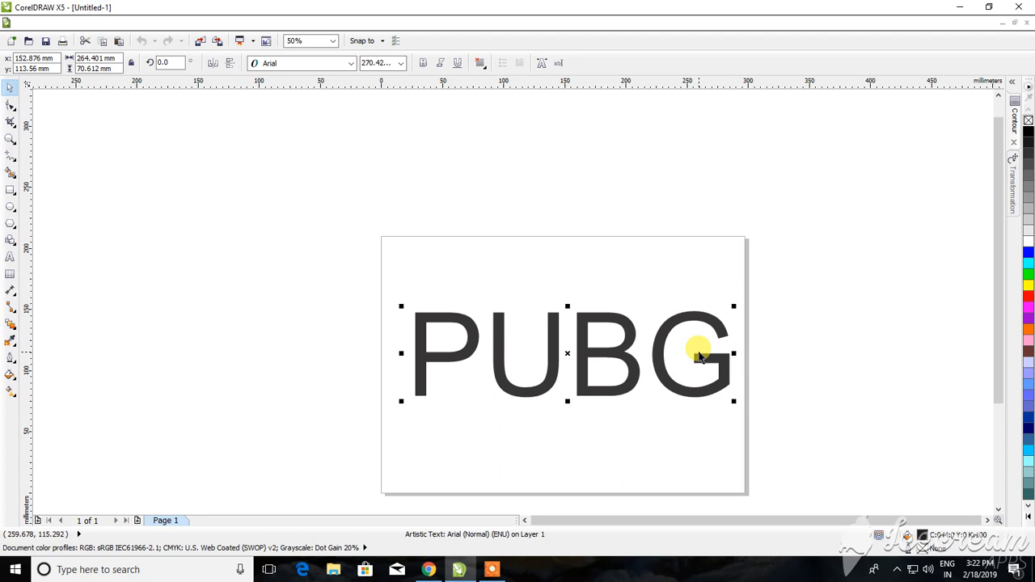
Set the PUBG text's font to Days Sans Black and shift the text left so it is roughly centred across the page
left_click(353, 64)
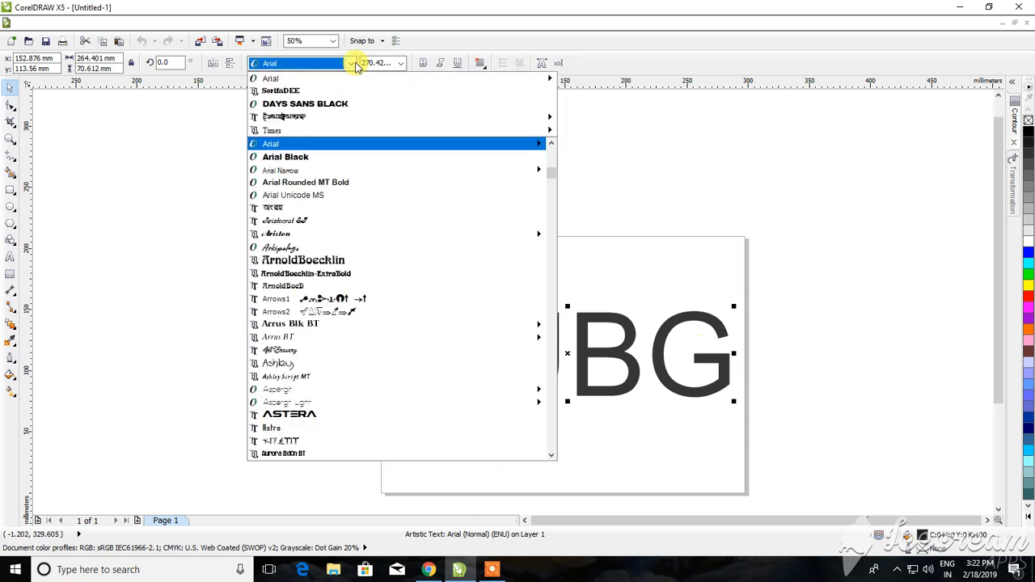
left_click(351, 104)
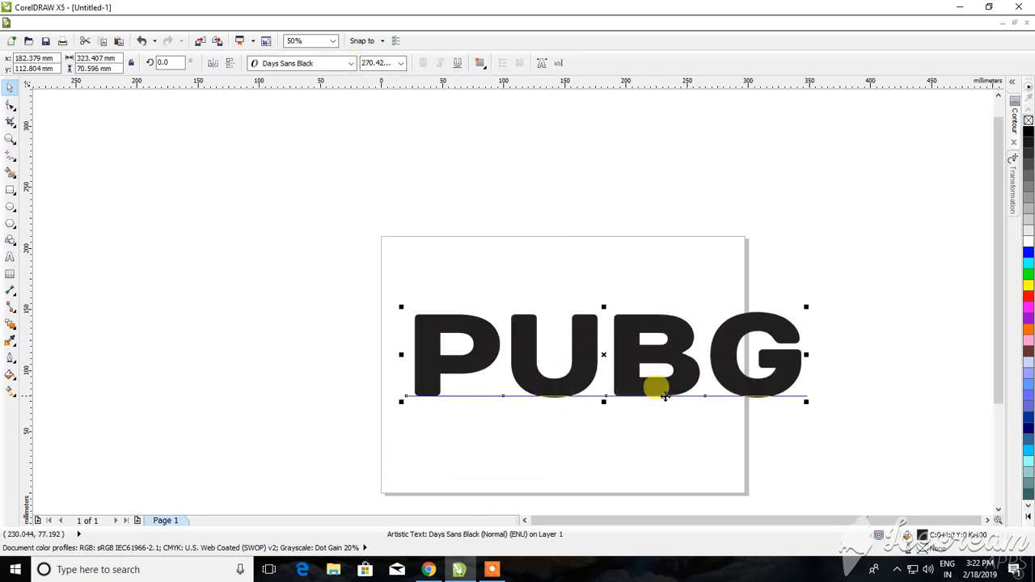
left_click_drag(652, 342, 608, 336)
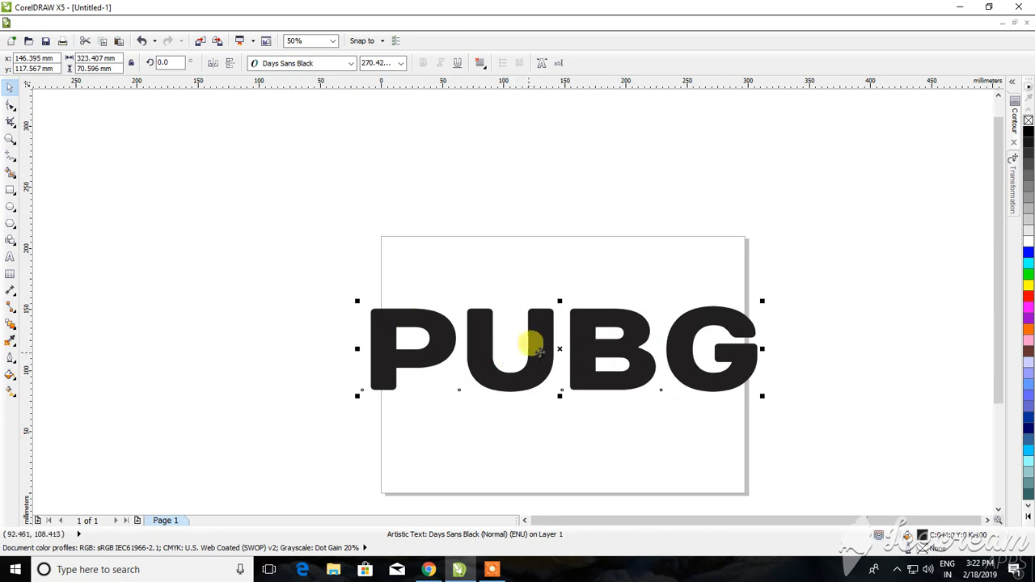
Stretch the PUBG text vertically to about 179 mm high, keeping its width, and deselect it
left_click_drag(560, 395, 560, 459)
left_click(798, 347)
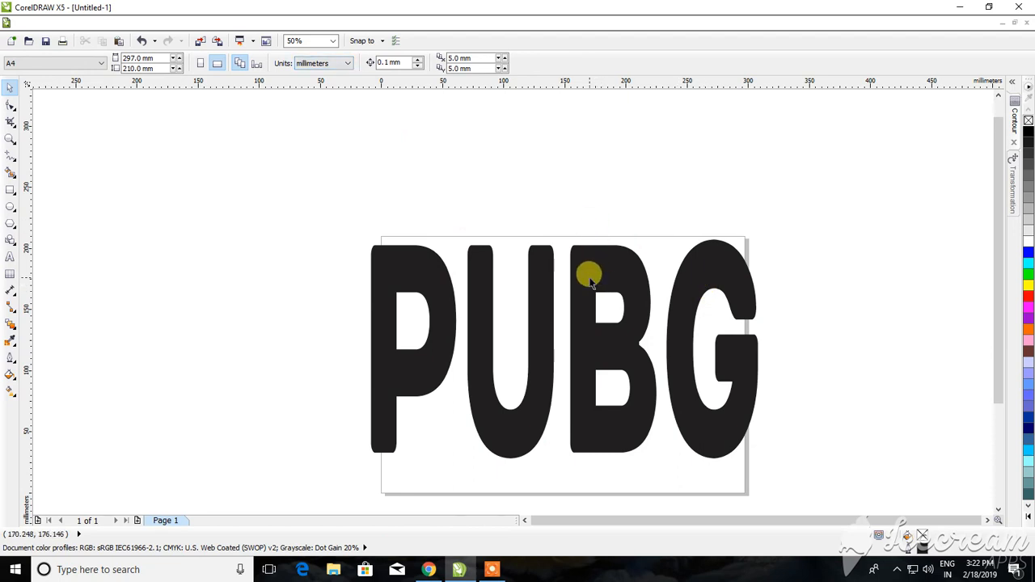
right_click(821, 256)
left_click(800, 202)
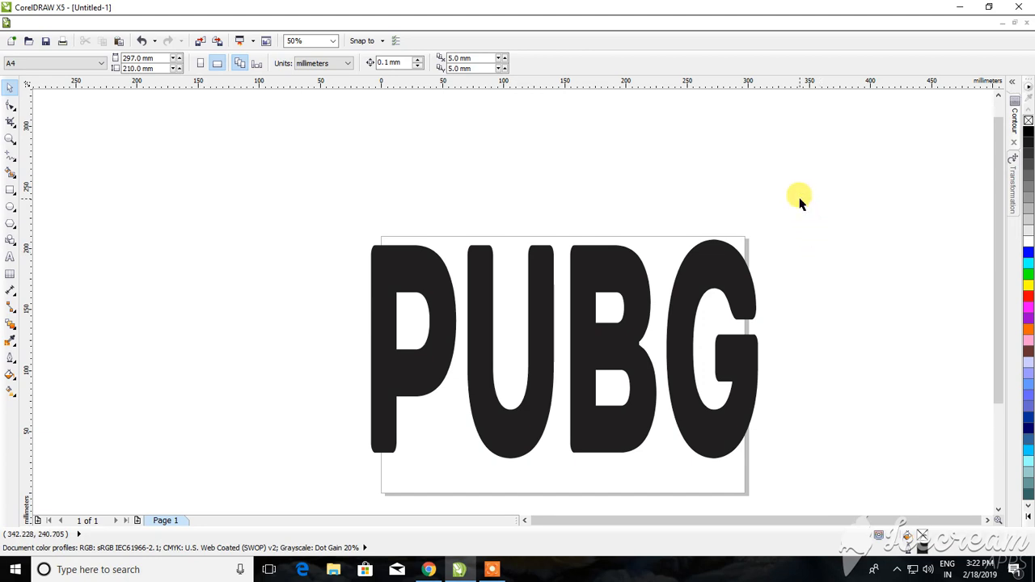
Import the 3376878-pubg-savagereturns-livestream-site image from the Documents folder and place it at original size
key("ctrl+i")
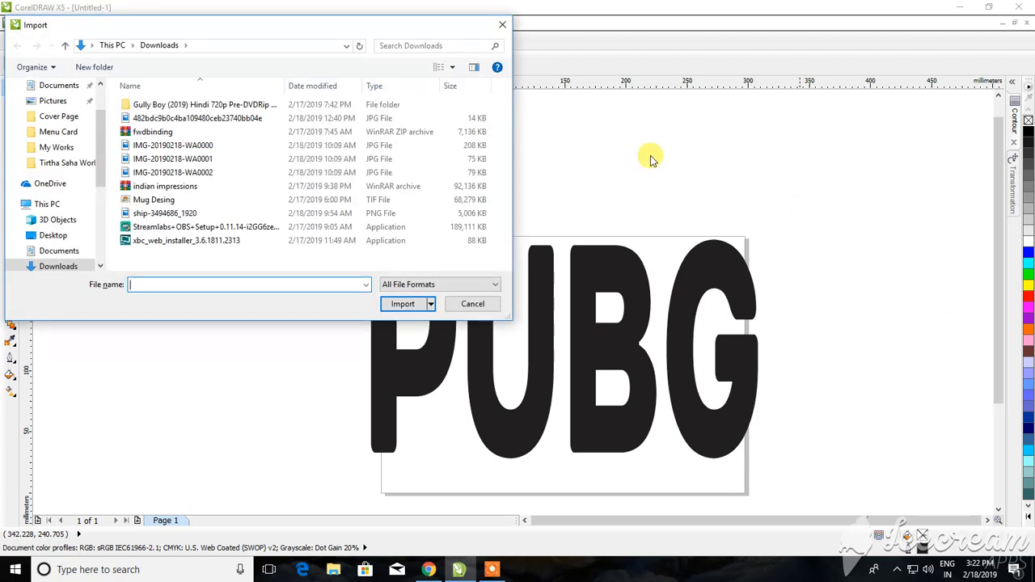
left_click(71, 89)
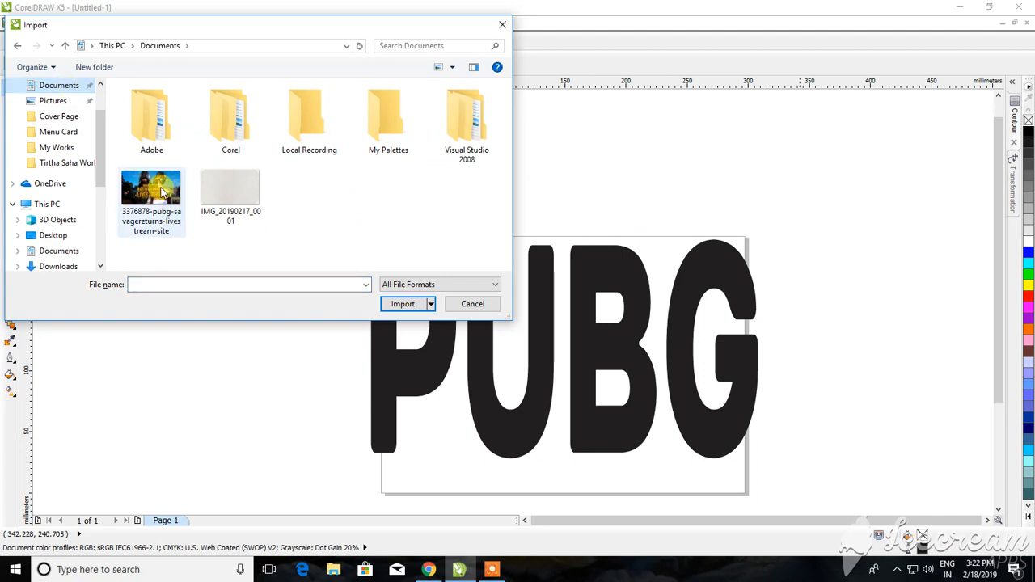
left_click(166, 194)
left_click(402, 320)
left_click(488, 202)
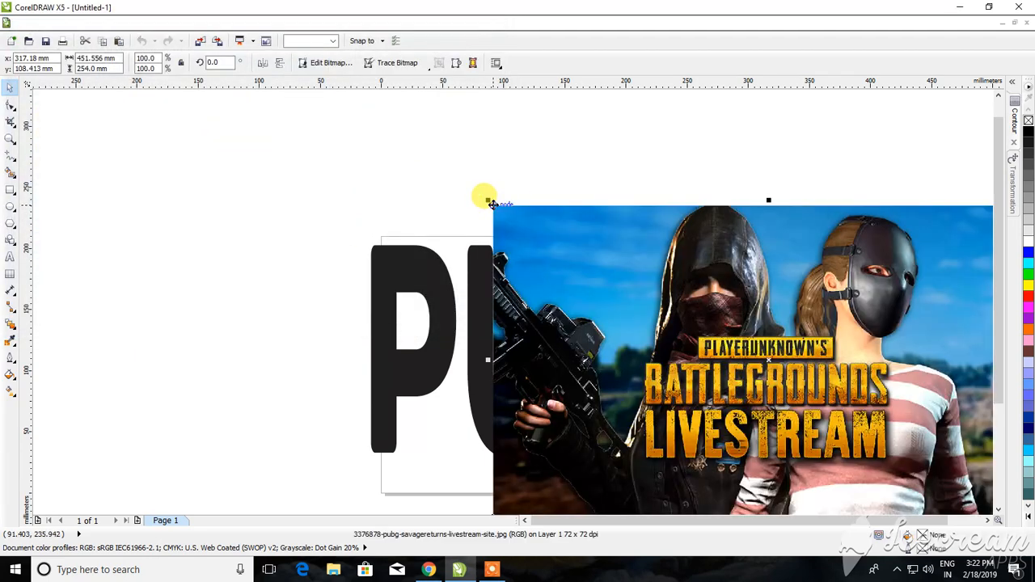
Move the imported image to the right so it overlaps only the letter G of the PUBG text
left_click_drag(699, 288, 398, 218)
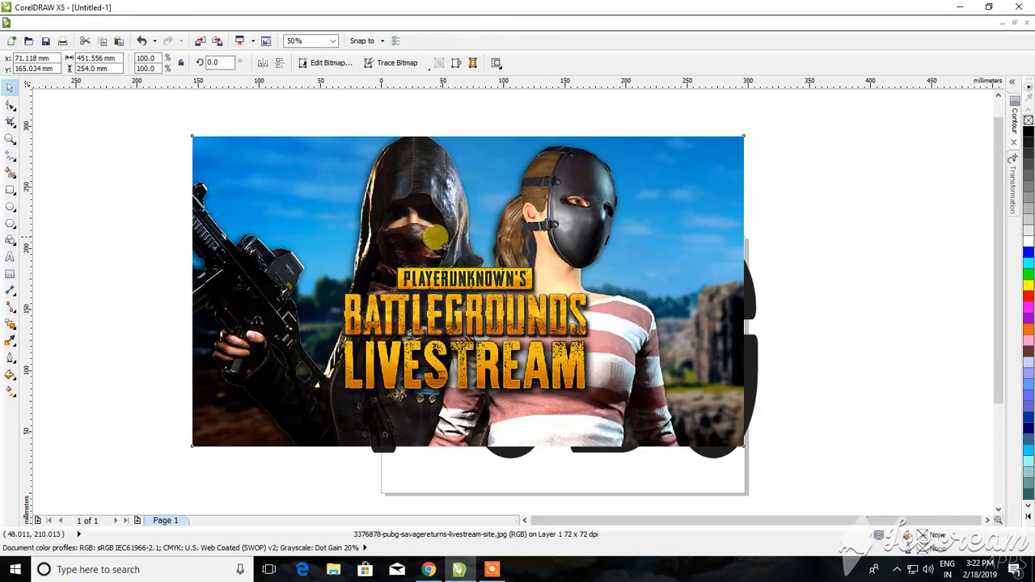
left_click_drag(560, 275, 789, 189)
left_click_drag(658, 259, 739, 288)
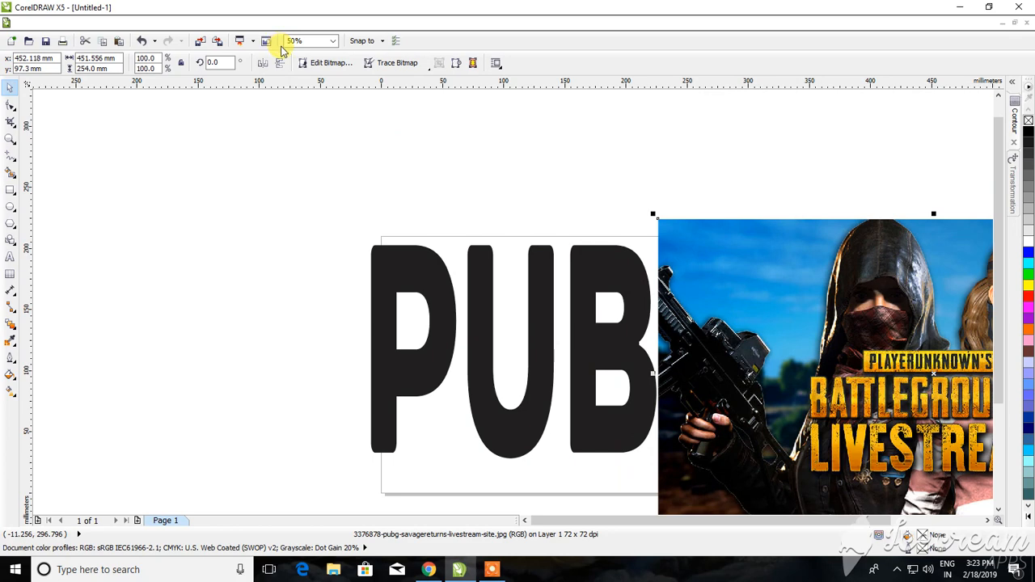
PowerClip the imported image inside the PUBG text
left_click(190, 23)
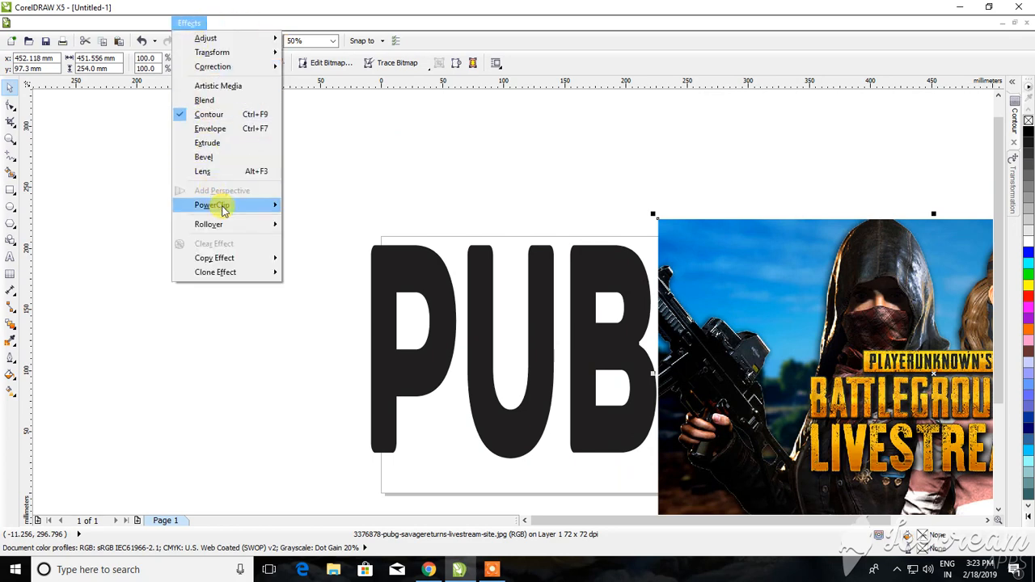
mouse_move(220, 205)
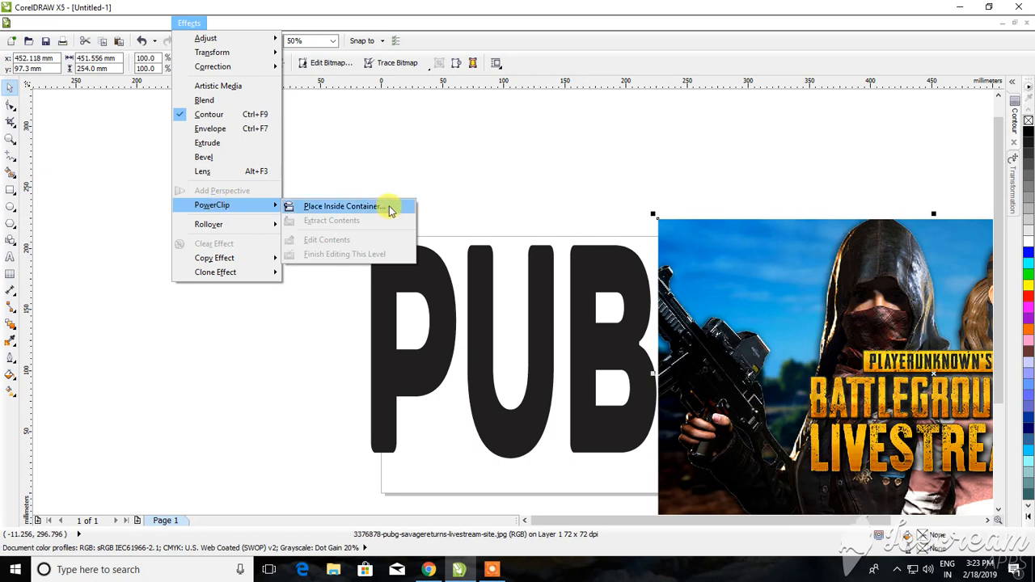
left_click(340, 206)
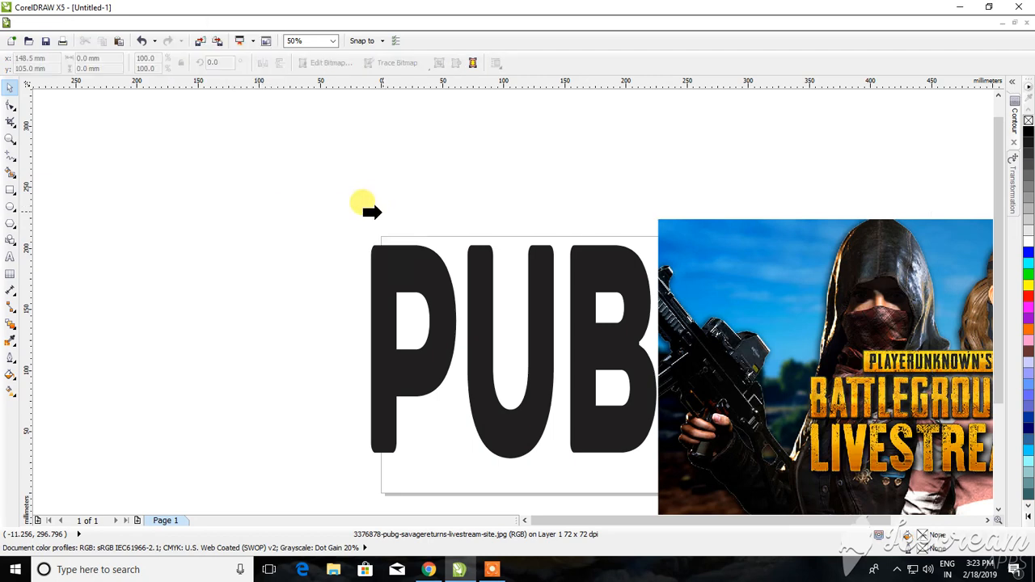
left_click(374, 267)
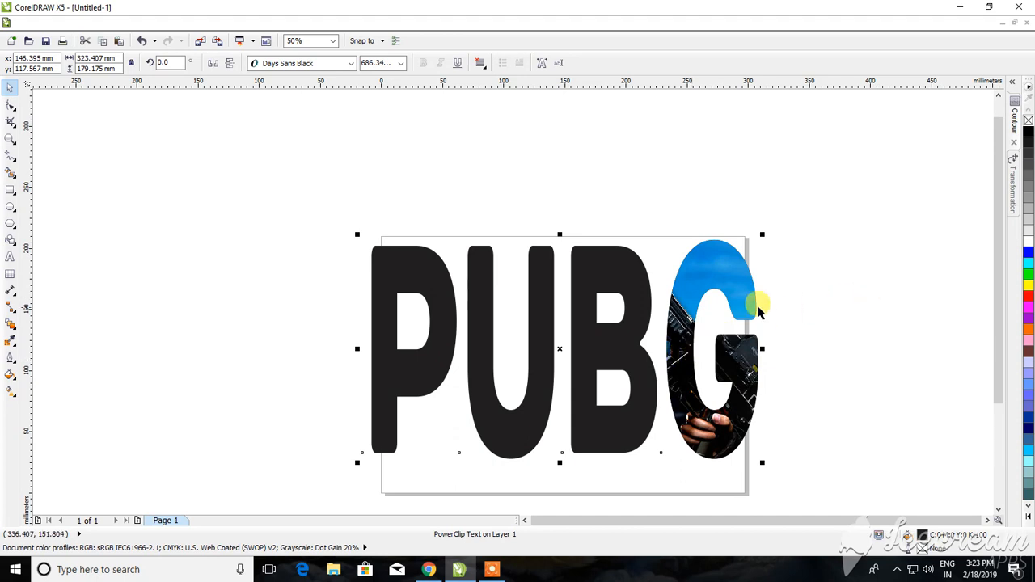
Edit the PowerClip contents, moving the image to cover all four PUBG letters, and finish editing this level
left_click(183, 24)
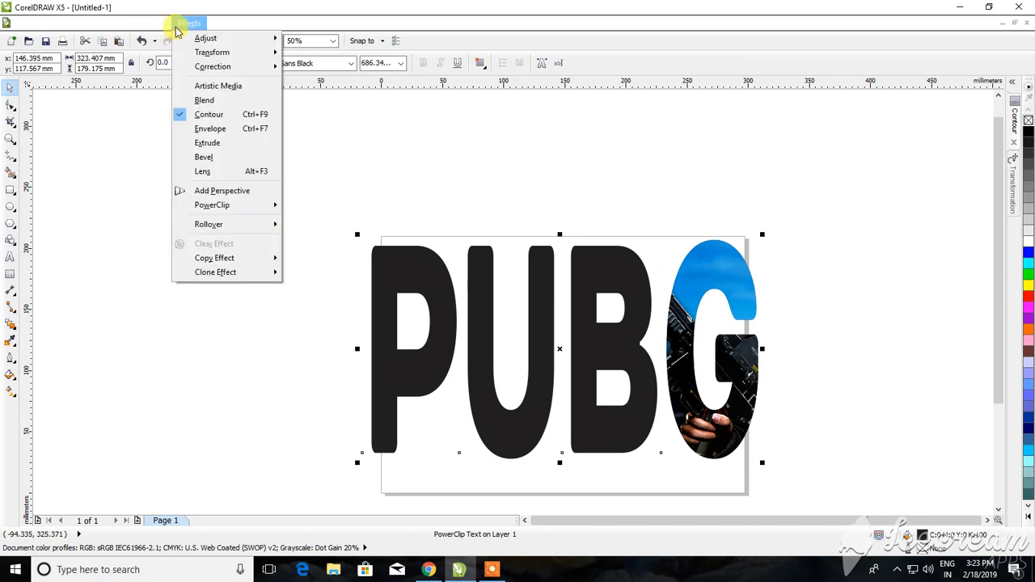
mouse_move(215, 212)
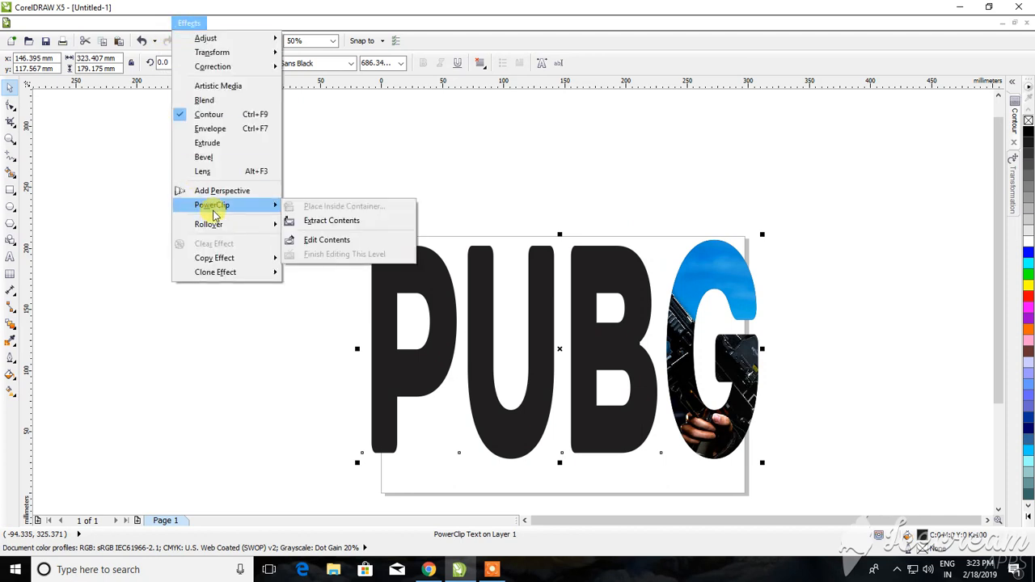
left_click(353, 243)
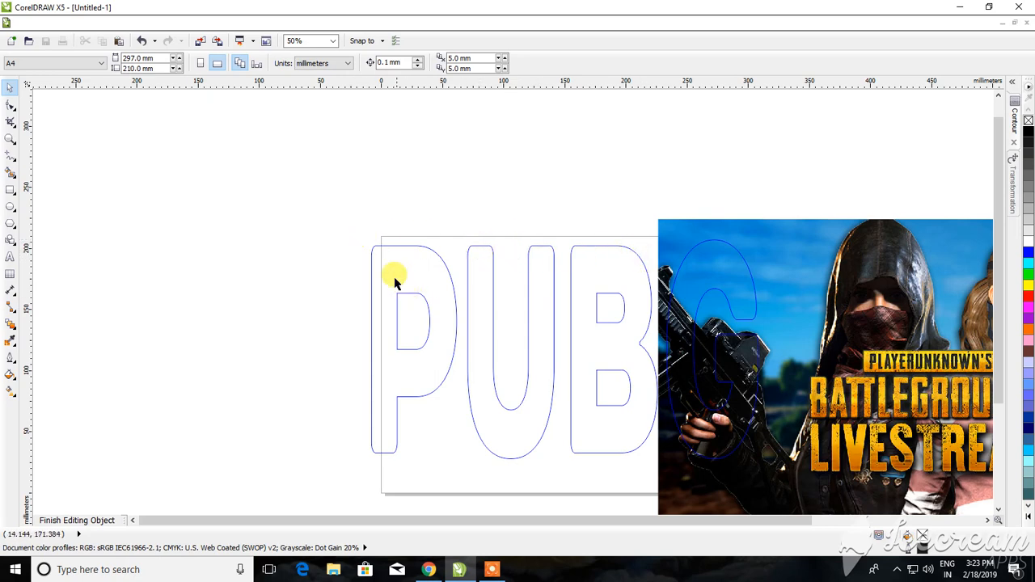
left_click(814, 316)
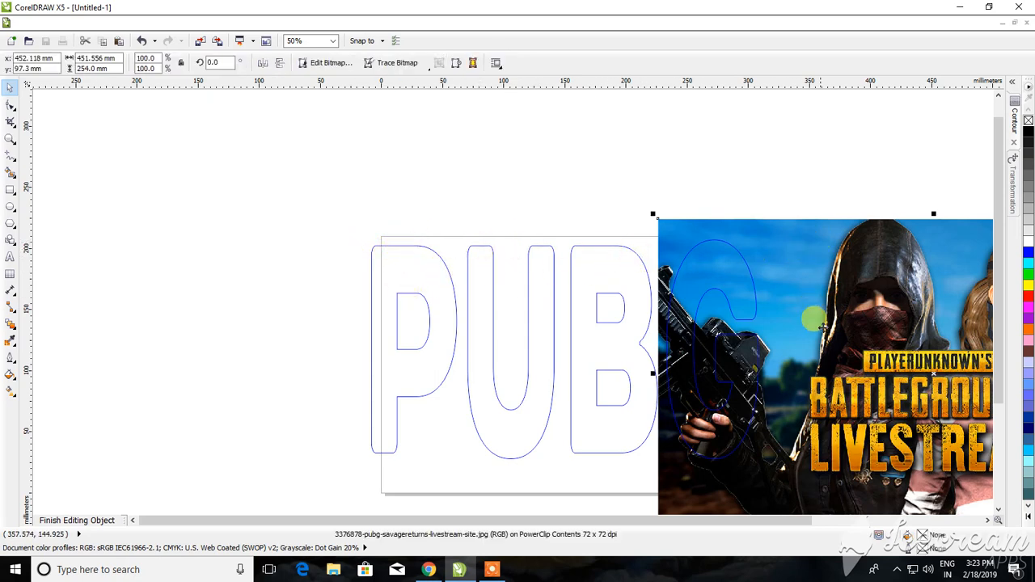
mouse_move(846, 296)
left_mouse_down()
mouse_move(747, 267)
mouse_move(634, 267)
left_mouse_up()
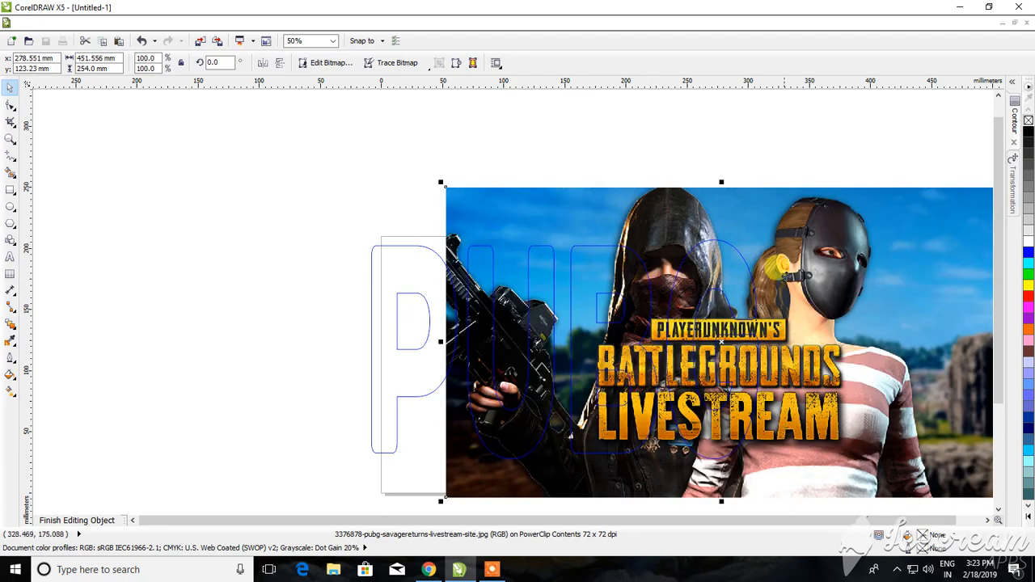
left_click_drag(809, 253, 678, 279)
mouse_move(734, 364)
left_mouse_down()
mouse_move(723, 342)
mouse_move(725, 355)
left_mouse_up()
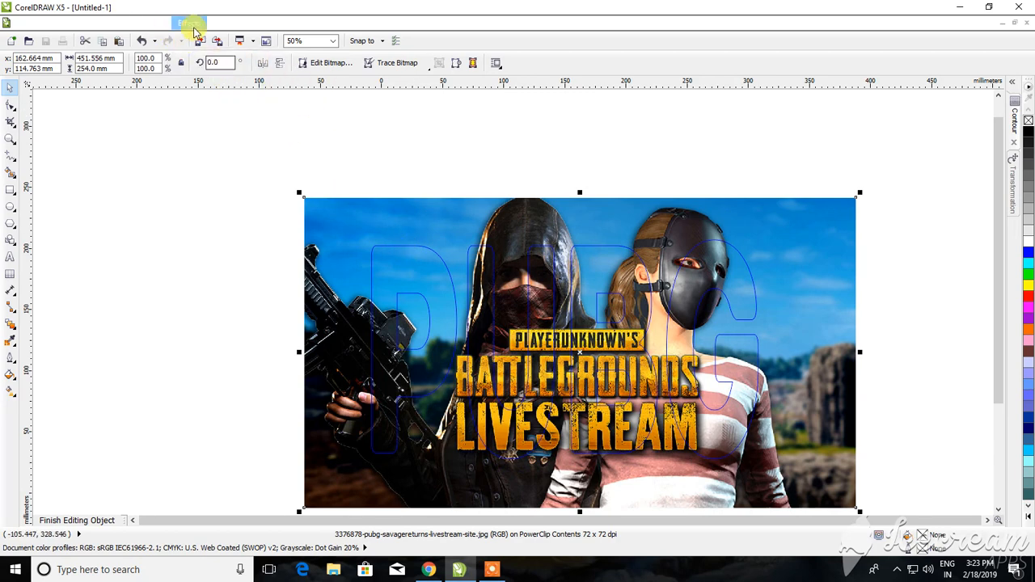
left_click(189, 23)
mouse_move(203, 207)
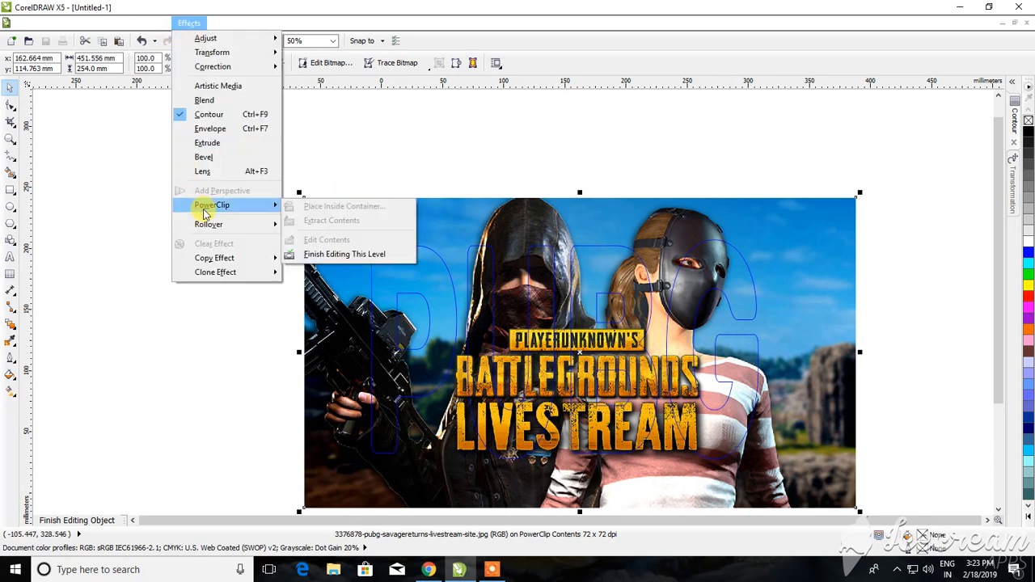
left_click(380, 256)
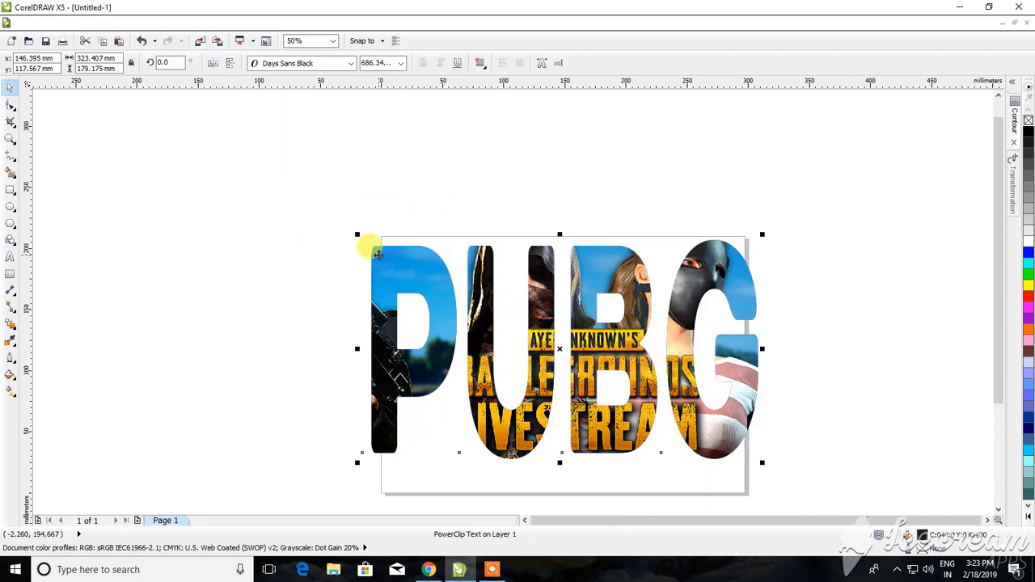
Move the image-filled PUBG text to the page's upper right corner and deselect it
scroll(622, 306, "down", 4)
scroll(623, 306, "up", 5)
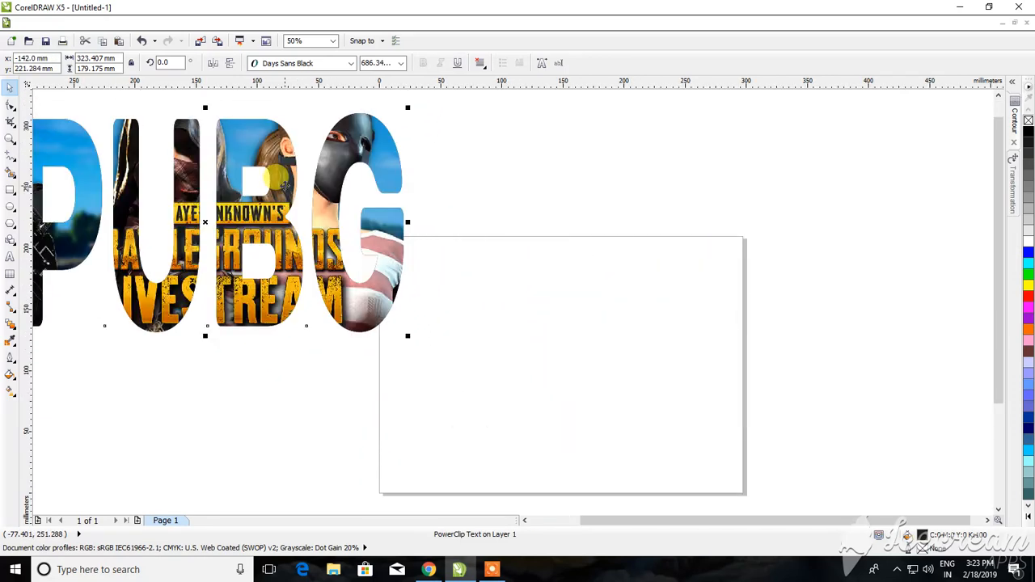
left_click_drag(287, 162, 805, 196)
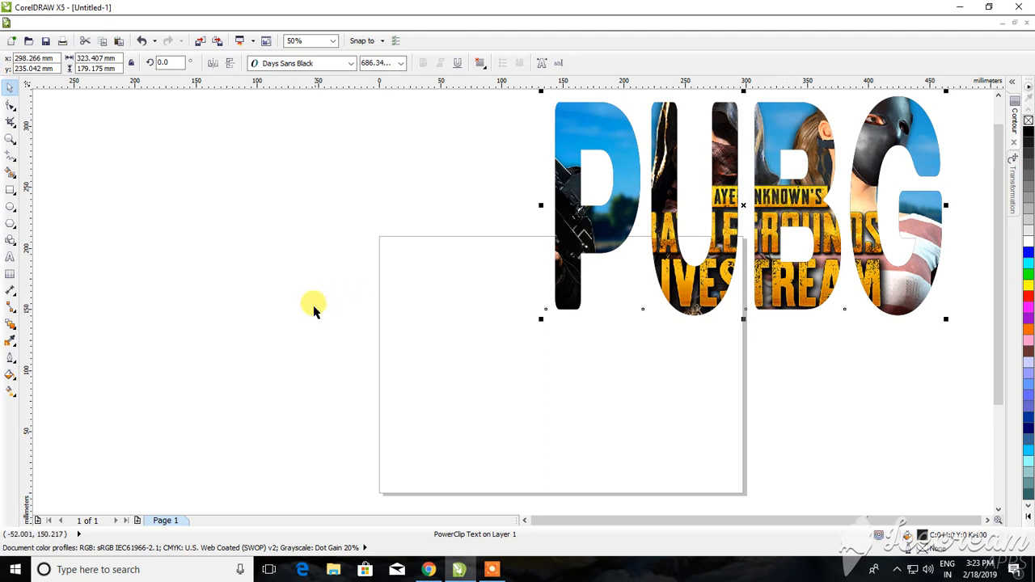
left_click(130, 229)
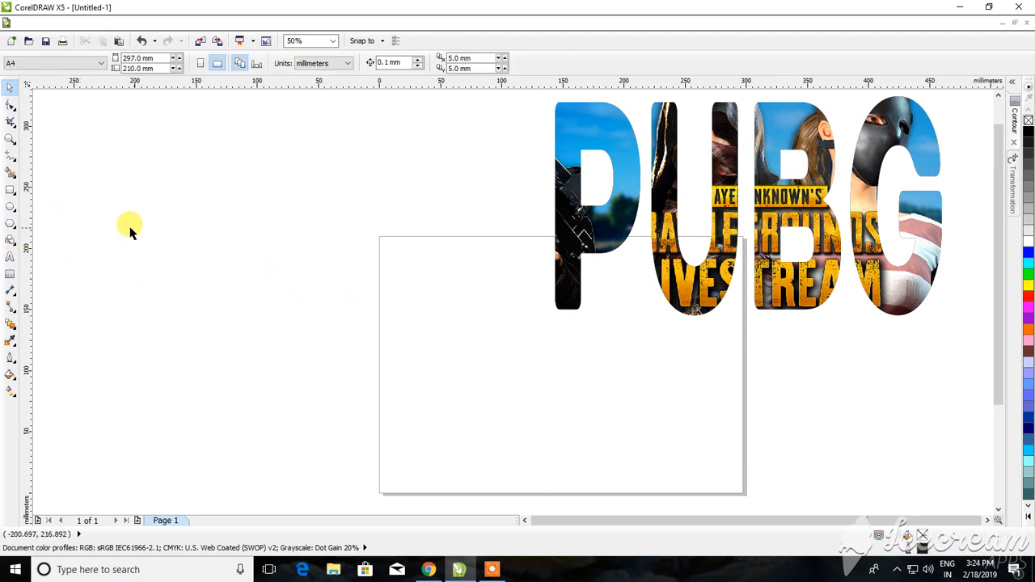
Draw a five-sided polygon about 138 × 137 mm in the lower left part of the page and deselect it
left_click(10, 224)
left_click_drag(400, 299, 581, 491)
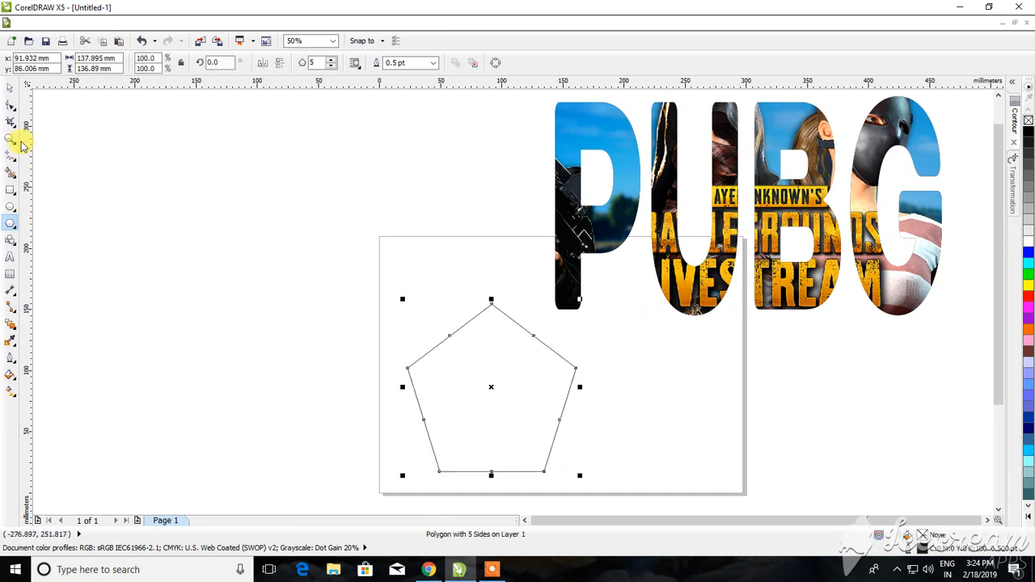
left_click(195, 173)
Import the 3376878-pubg-savagereturns-livestream-site image again and place it beside the pentagon
right_click(194, 174)
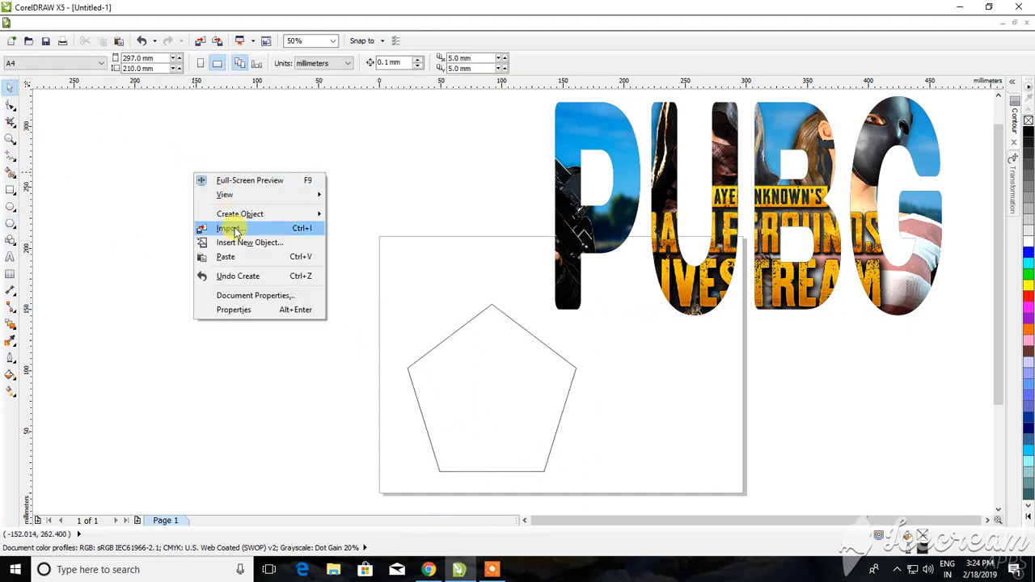
left_click(202, 226)
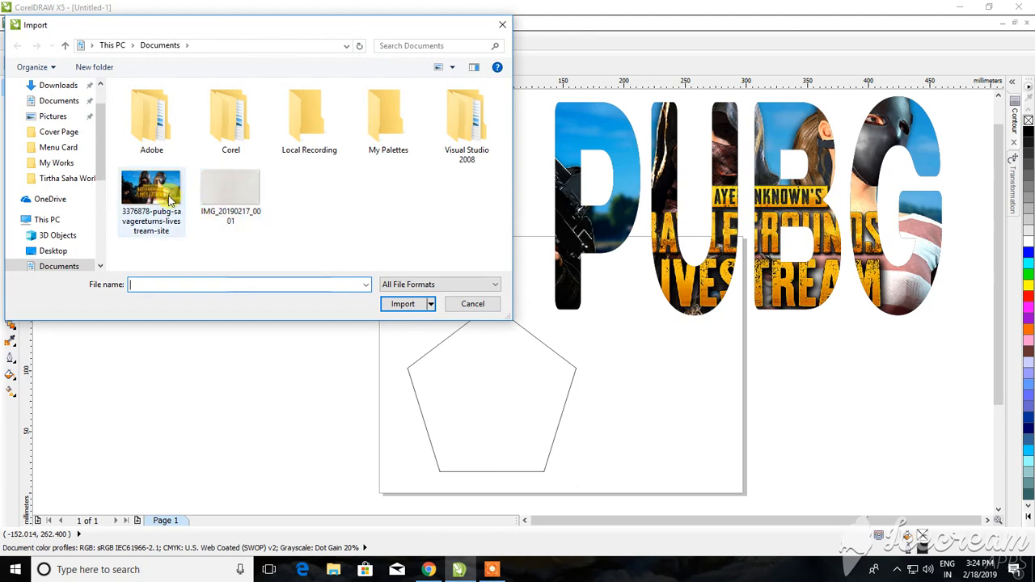
left_click(152, 198)
left_click(404, 321)
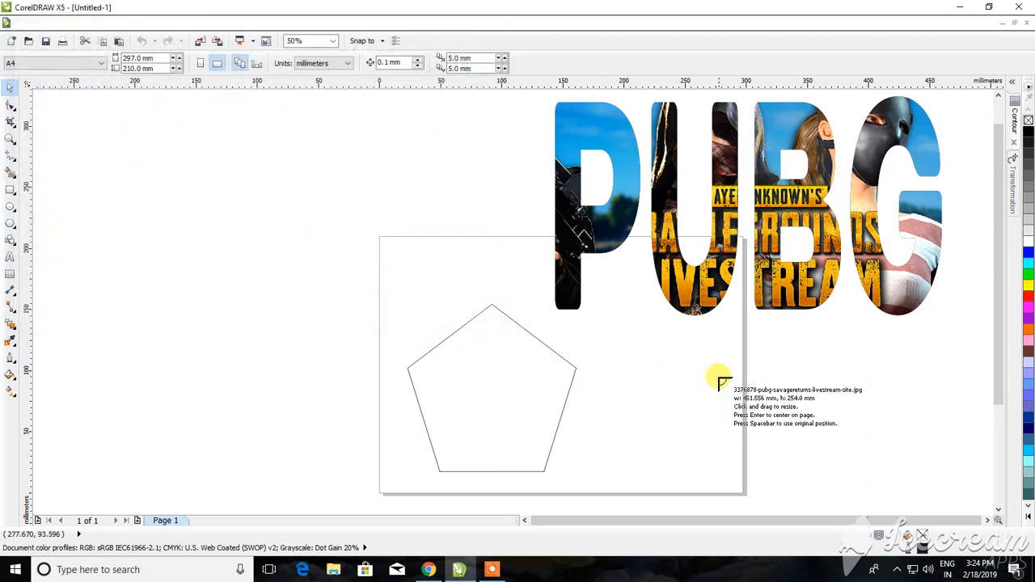
left_click(718, 378)
Move the new image over the pentagon and scale it proportionally to about 284 × 160 mm
left_click_drag(739, 419, 360, 335)
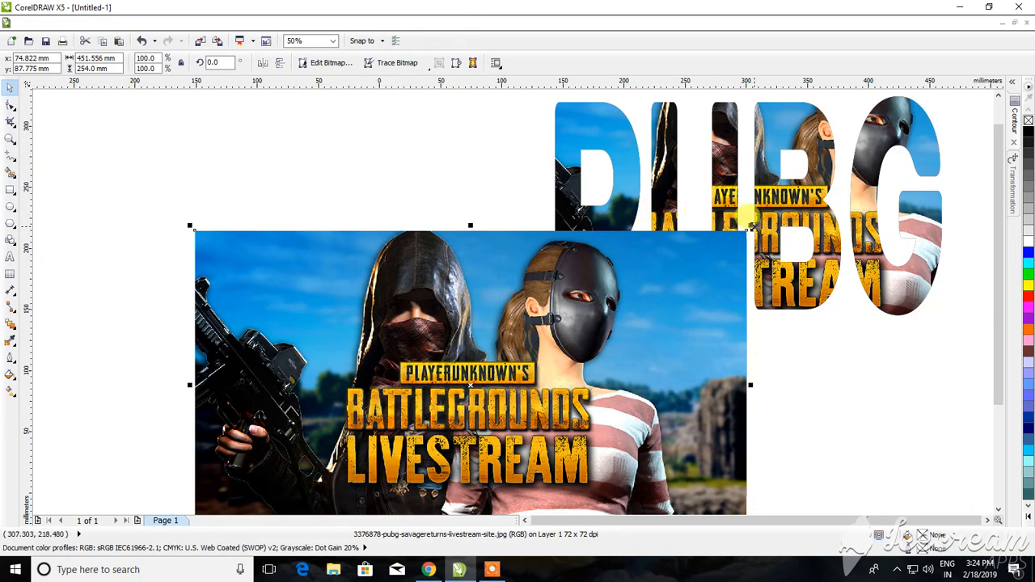
left_click_drag(750, 227, 653, 285)
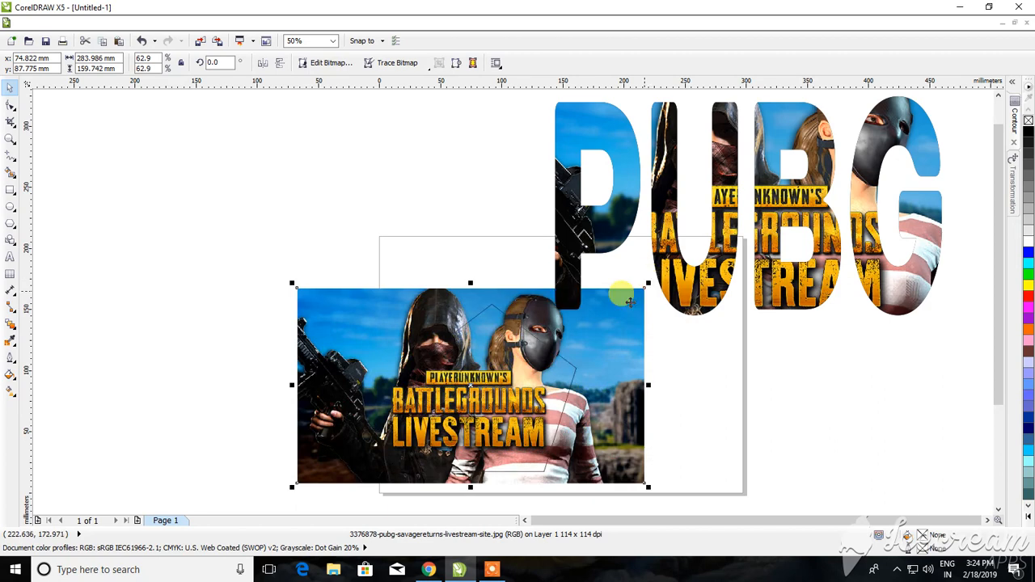
left_click(693, 366)
Give the pentagon a 4.0 pt green outline
left_click(576, 369)
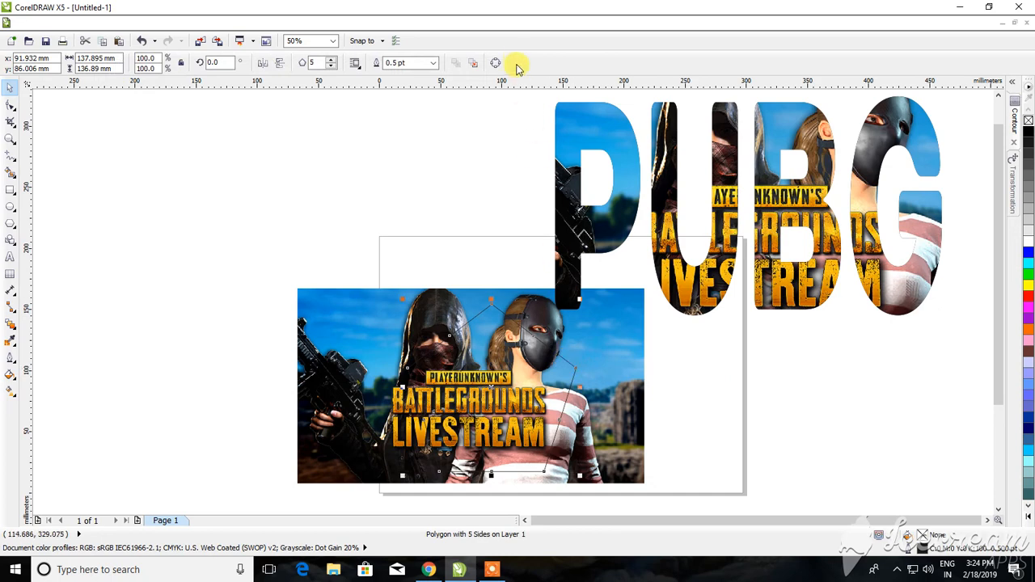
left_click(434, 64)
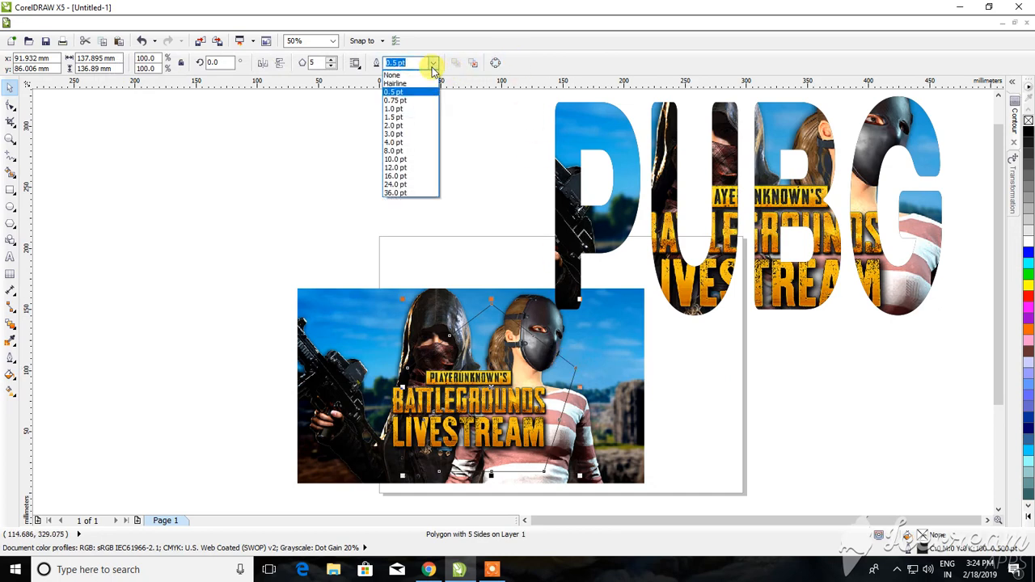
left_click(424, 143)
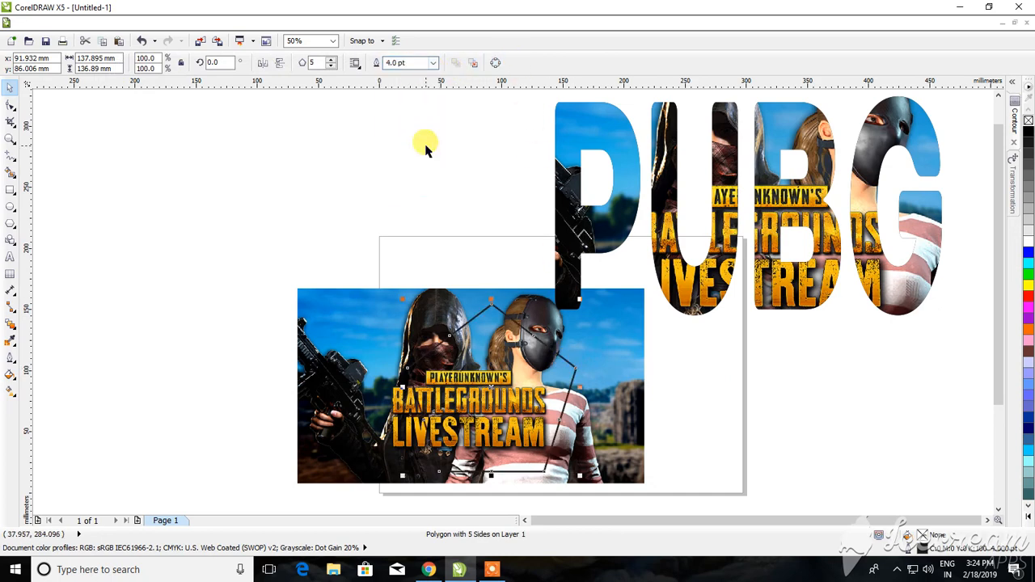
right_click(1029, 279)
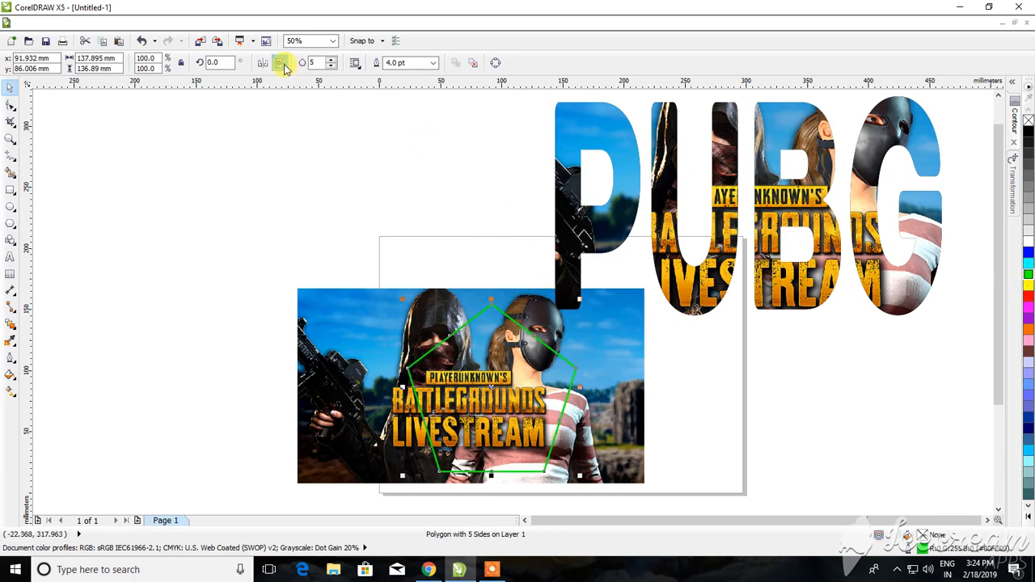
PowerClip the image placed over the pentagon inside the green-outlined pentagon
left_click(346, 296)
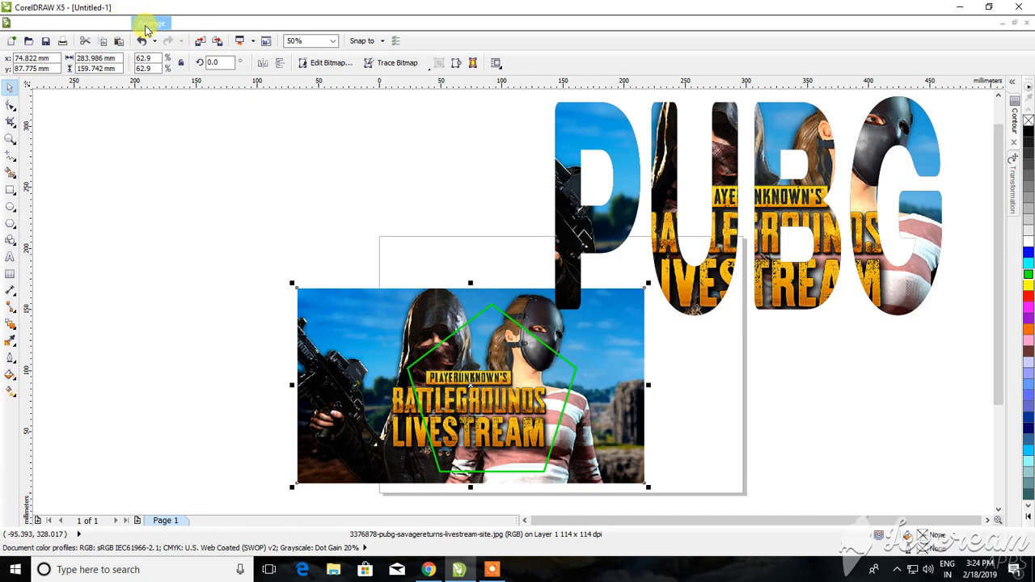
left_click(188, 22)
mouse_move(219, 207)
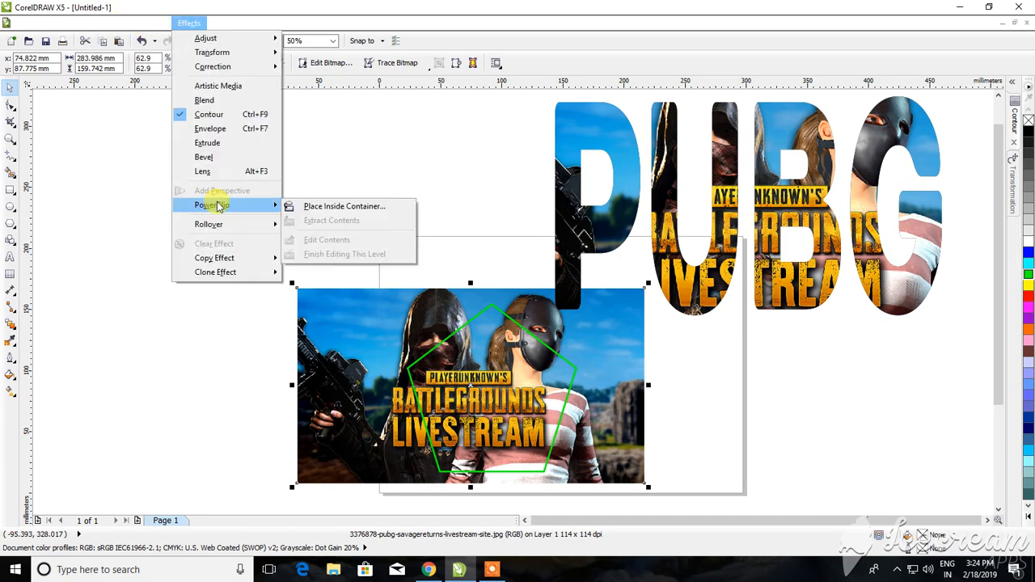
left_click(312, 207)
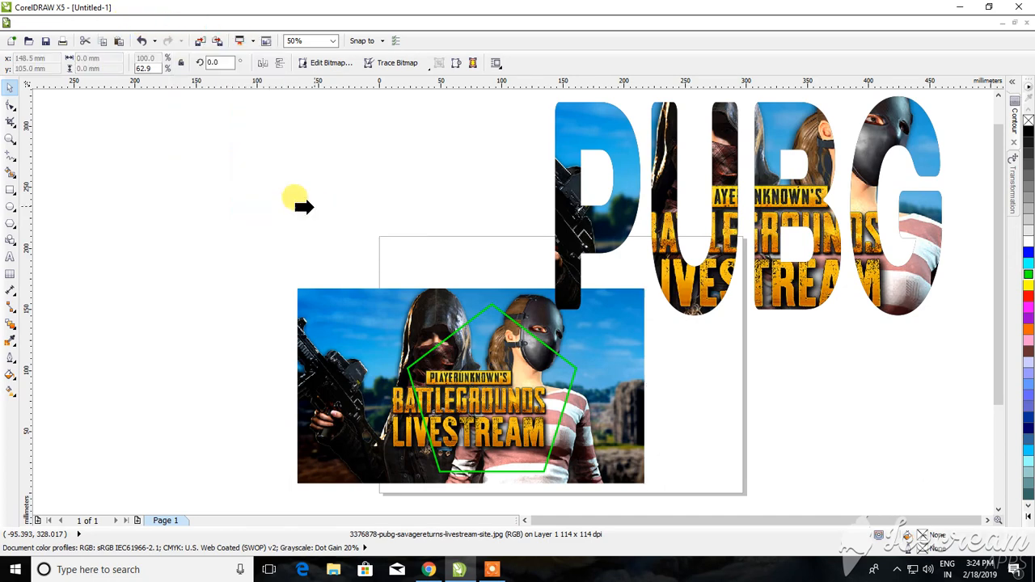
left_click(433, 341)
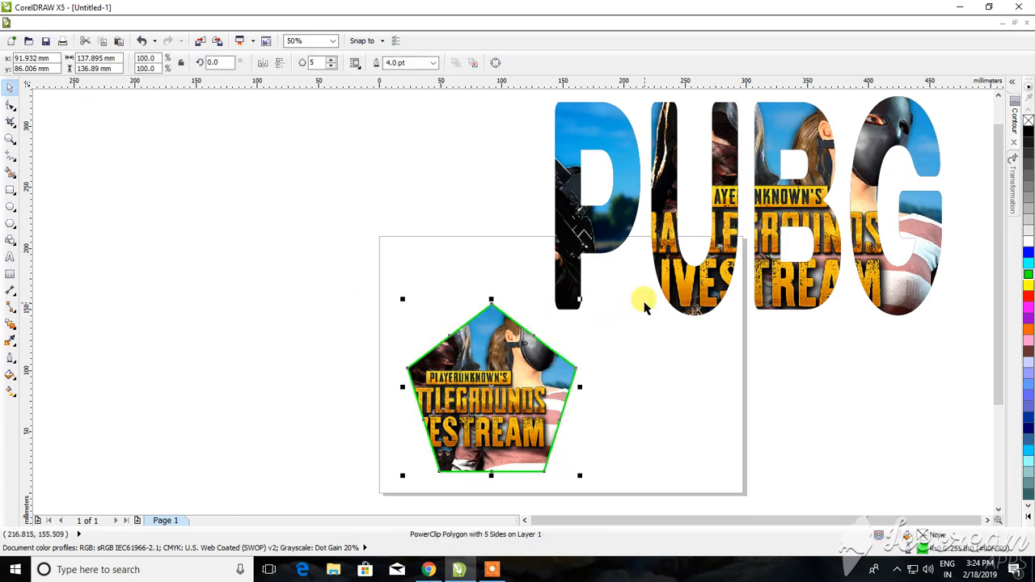
Edit the pentagon's PowerClip contents and scale the image proportionally to about 196 × 110 mm
left_click(219, 22)
mouse_move(189, 22)
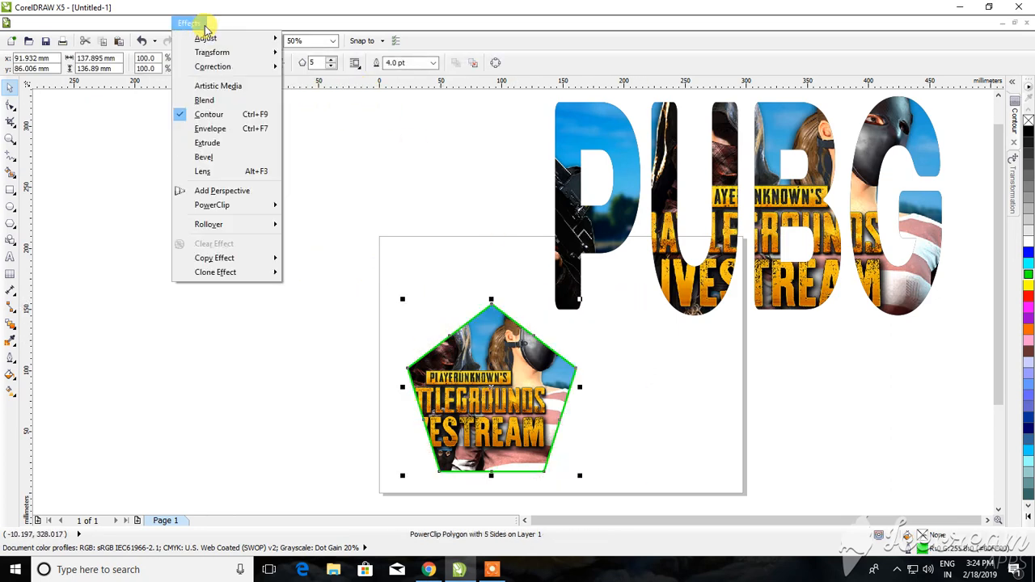
mouse_move(247, 210)
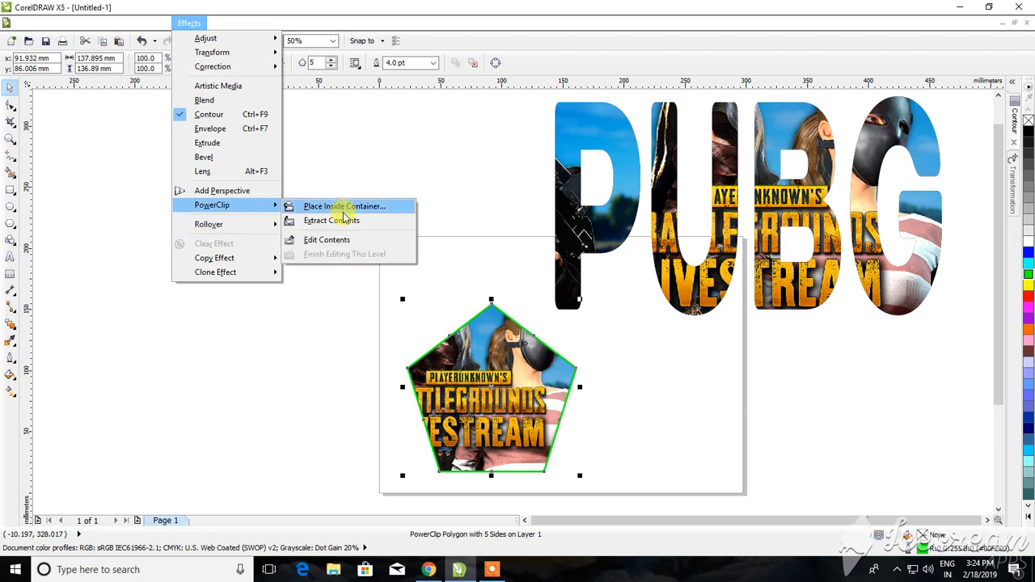
left_click(339, 239)
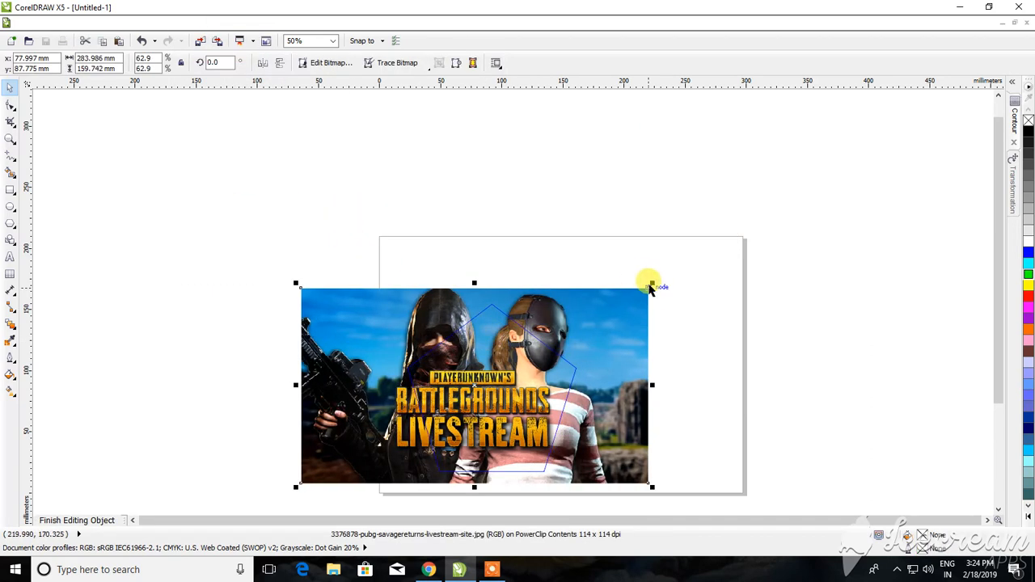
left_click_drag(649, 289, 631, 315)
Centre the clipped image horizontally over the pentagon guide and stretch it upward to about 139 mm high to cover the shape
scroll(488, 386, "up", 1)
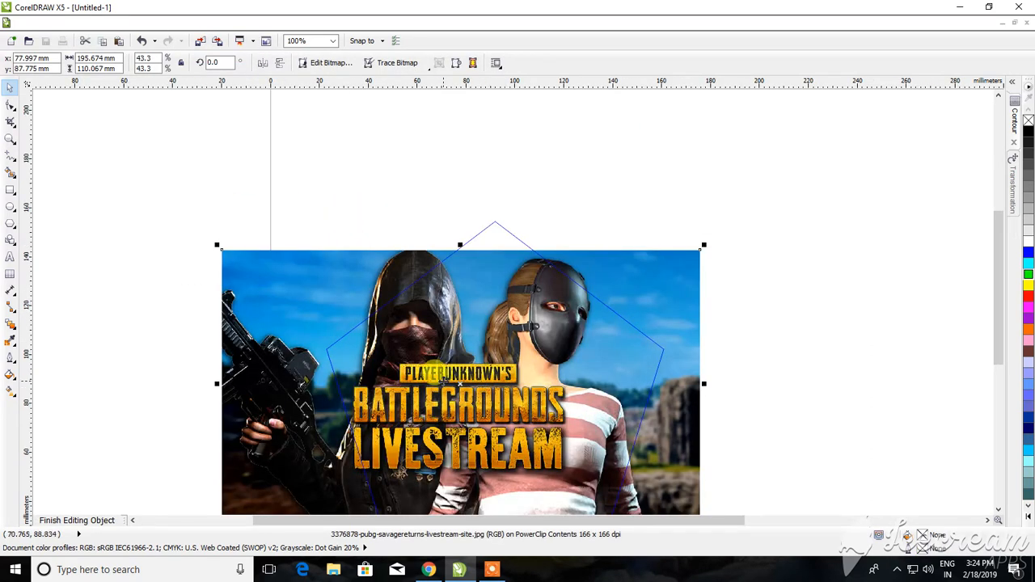
left_click_drag(442, 376, 481, 395)
scroll(481, 395, "down", 1)
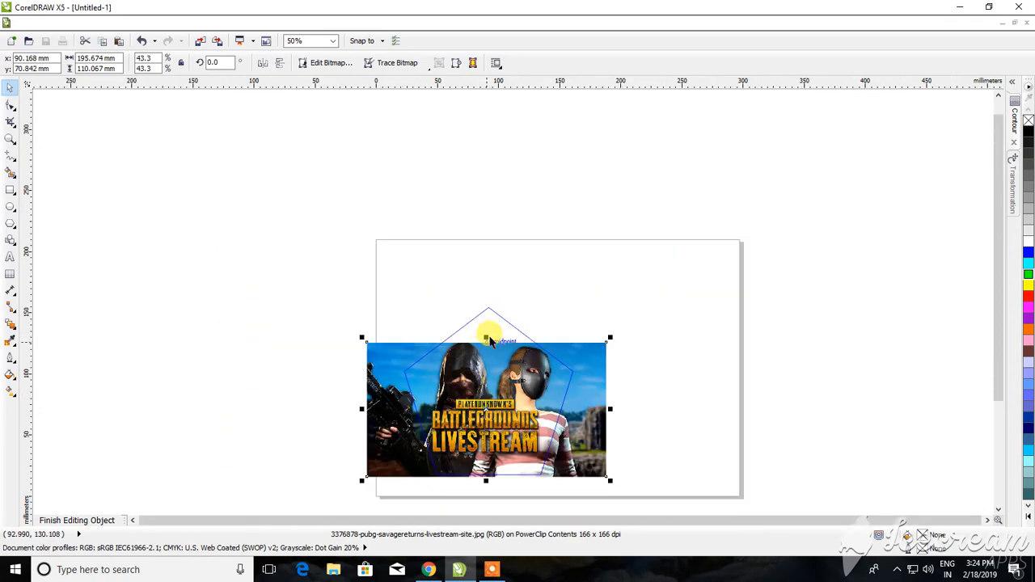
left_click_drag(487, 337, 486, 306)
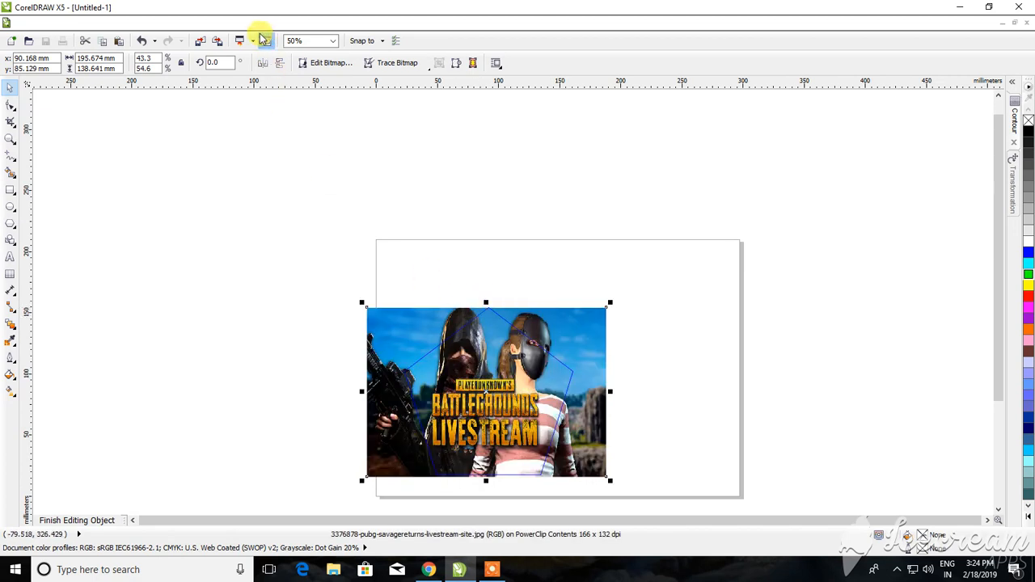
Finish editing the pentagon's PowerClip contents
left_click(189, 23)
mouse_move(220, 23)
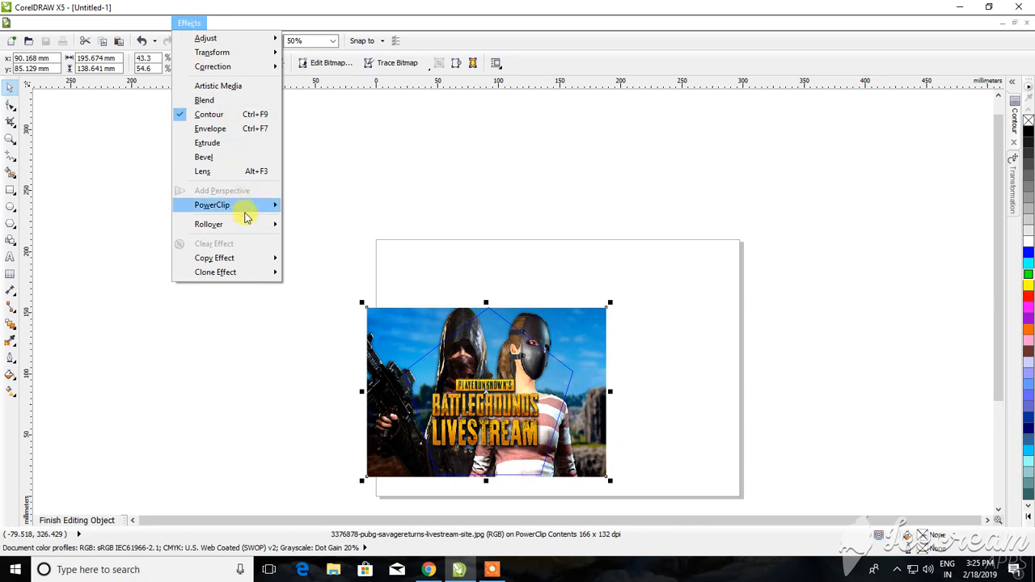
mouse_move(249, 205)
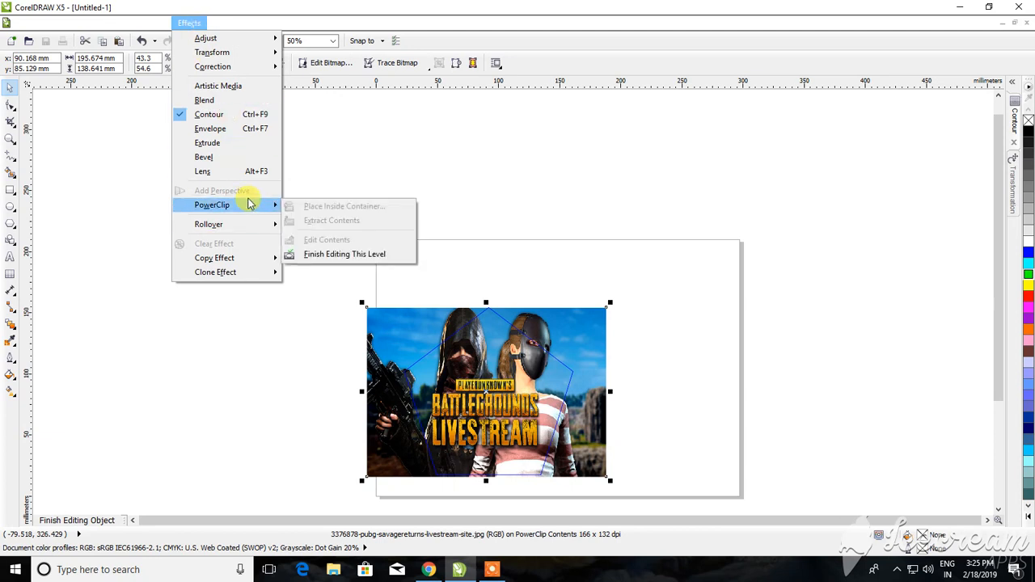
left_click(336, 254)
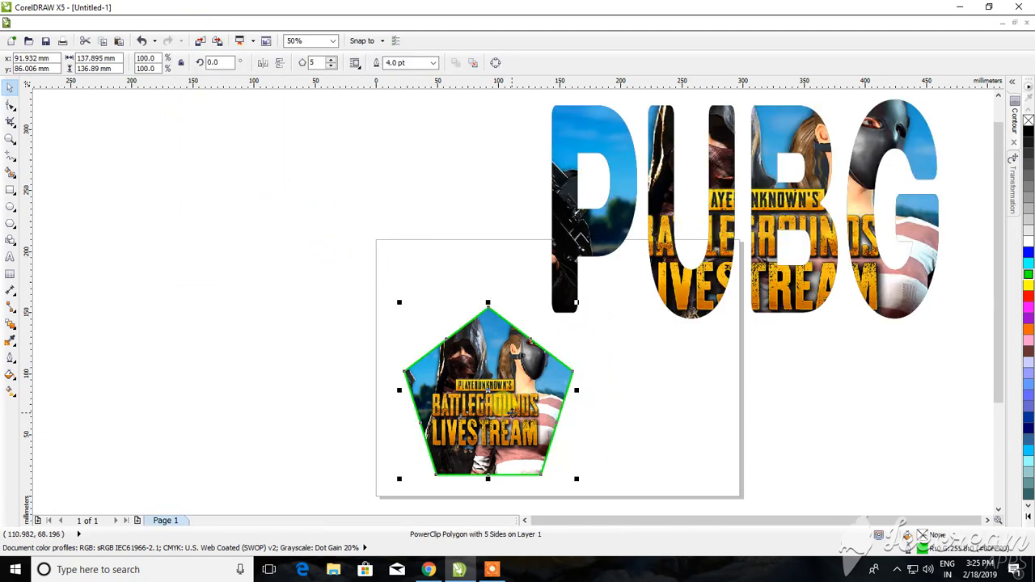
Move the filled pentagon beyond the page's upper-left corner and the filled PUBG text down onto the page
left_click_drag(525, 397, 326, 206)
left_click_drag(580, 189, 454, 321)
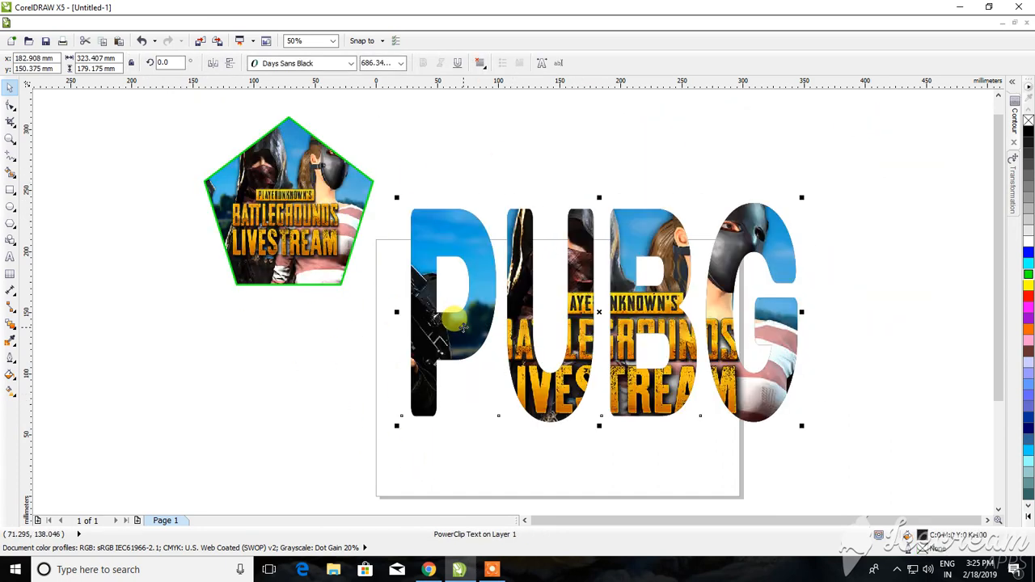